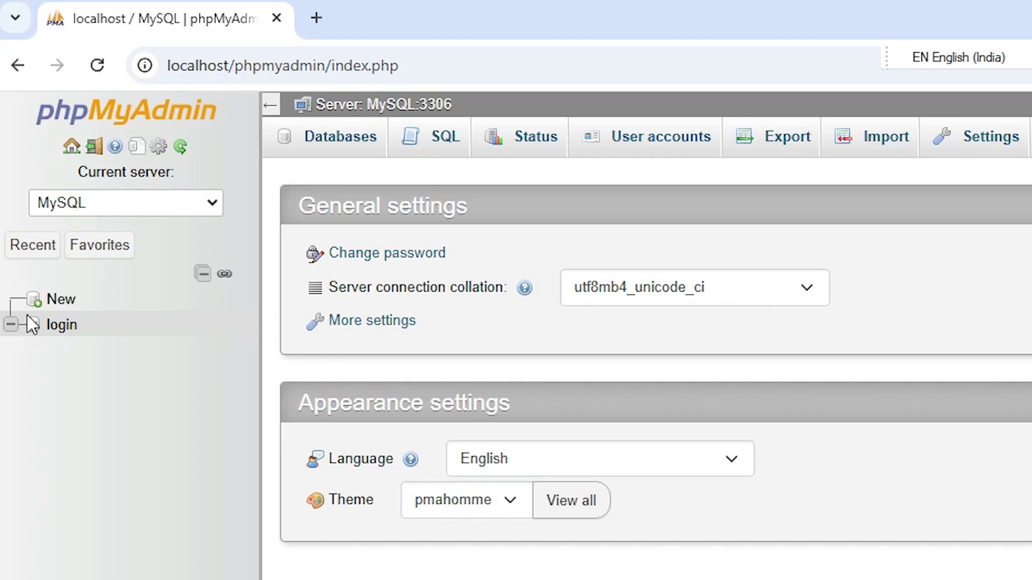
Try creating a database named login_system and dismiss the #1007 already-exists error.
left_click(62, 299)
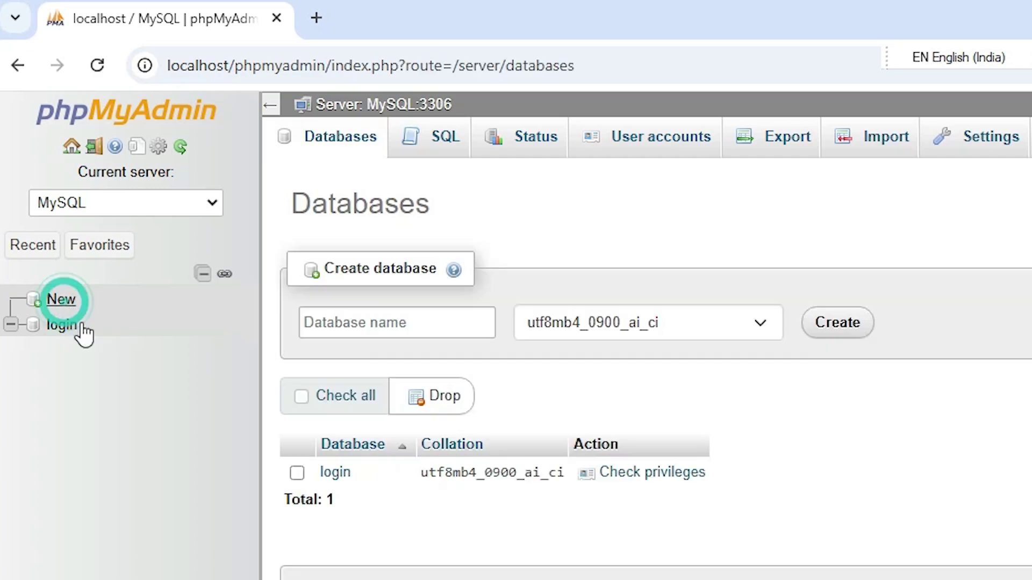
left_click(319, 323)
left_click(427, 375)
type("login_system")
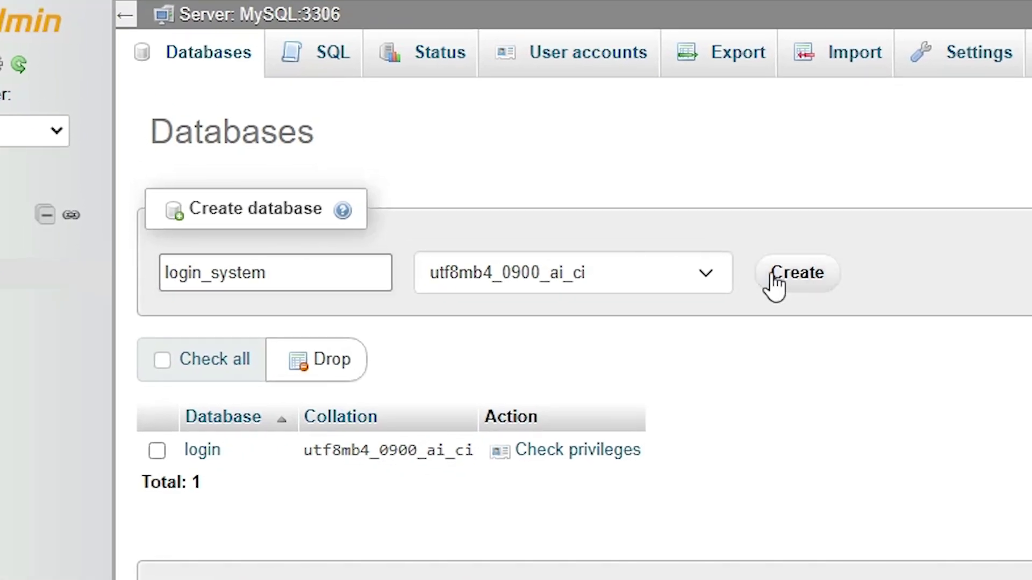
left_click(837, 322)
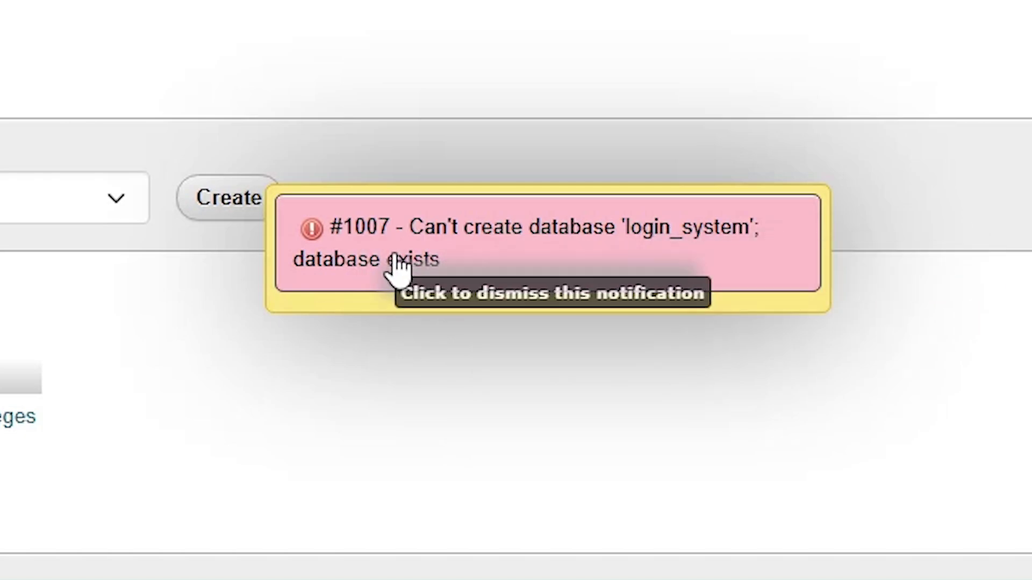
left_click(435, 391)
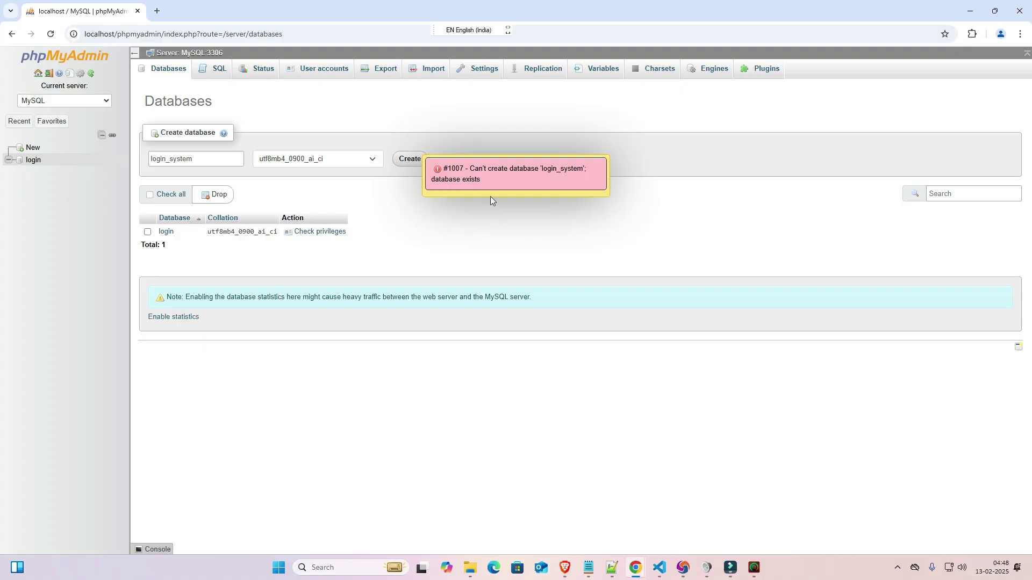
left_click(490, 194)
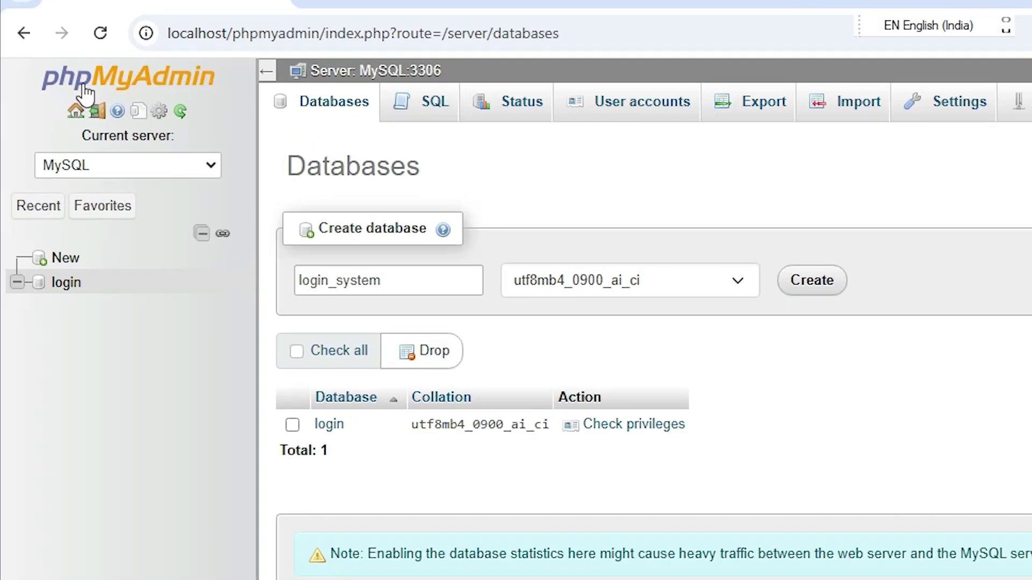
From the home page, go to Settings > Features > Databases to reach Hide databases.
left_click(38, 73)
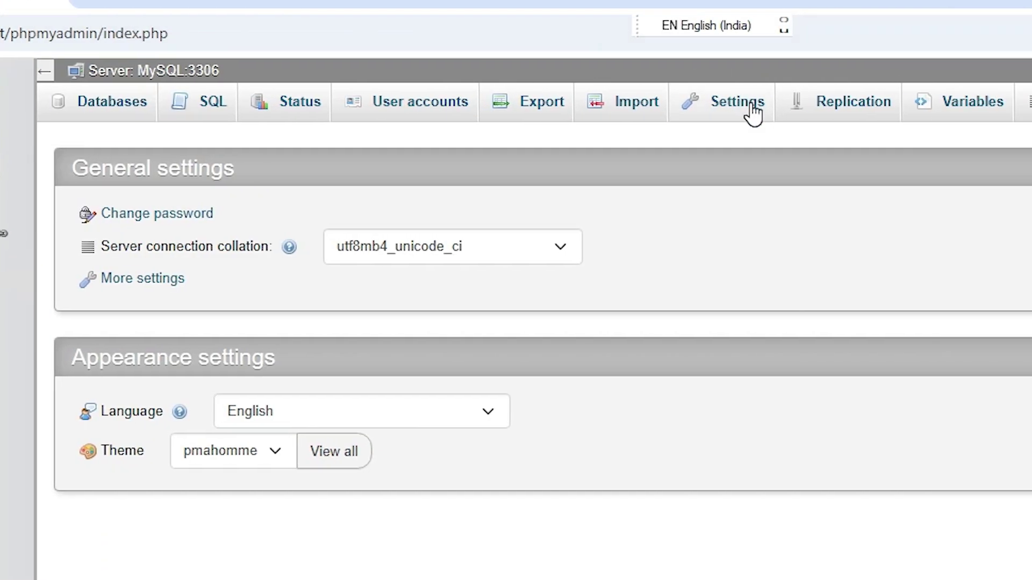
left_click(752, 109)
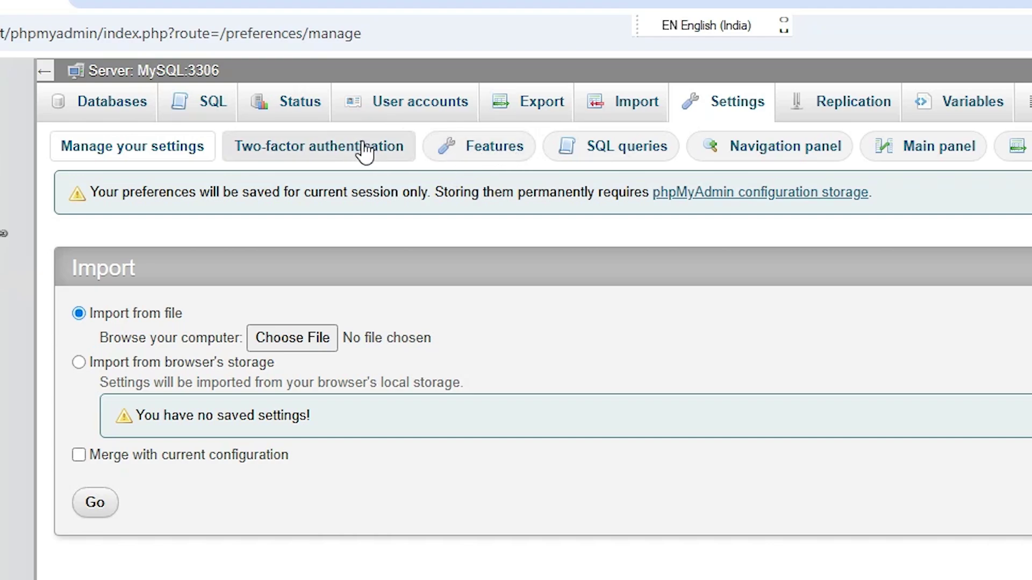
left_click(502, 150)
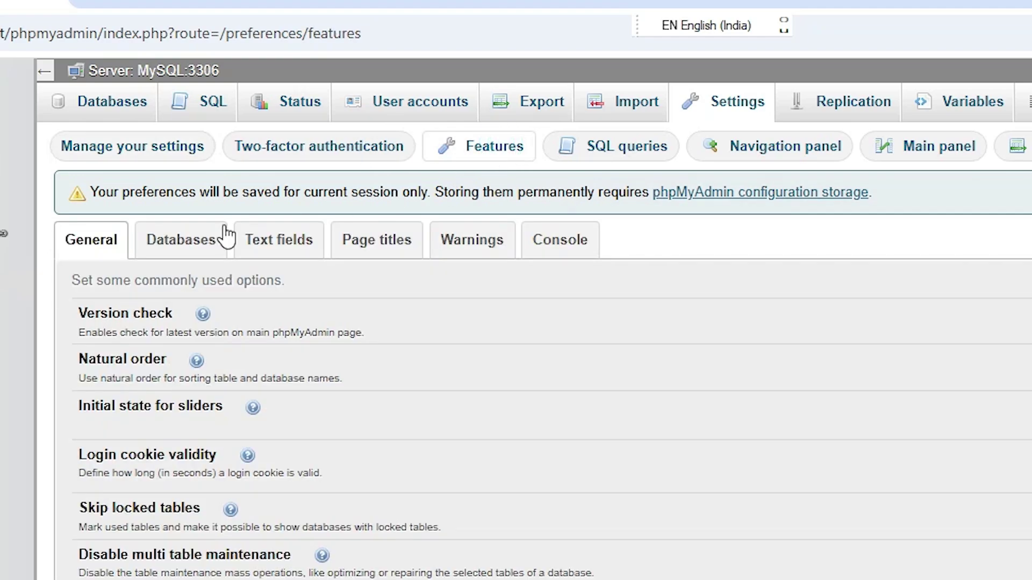
left_click(181, 239)
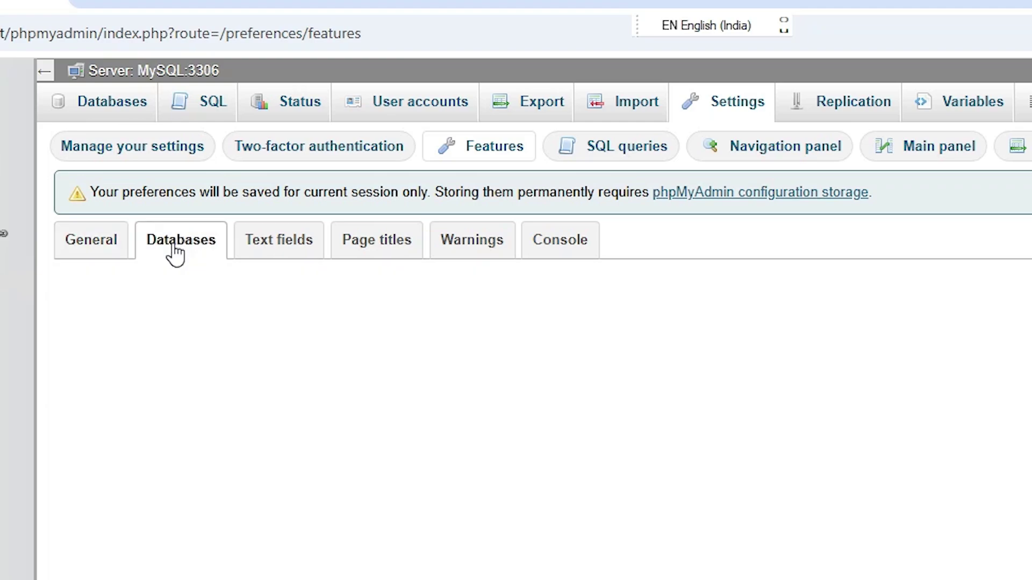
scroll(211, 323, "down", 3)
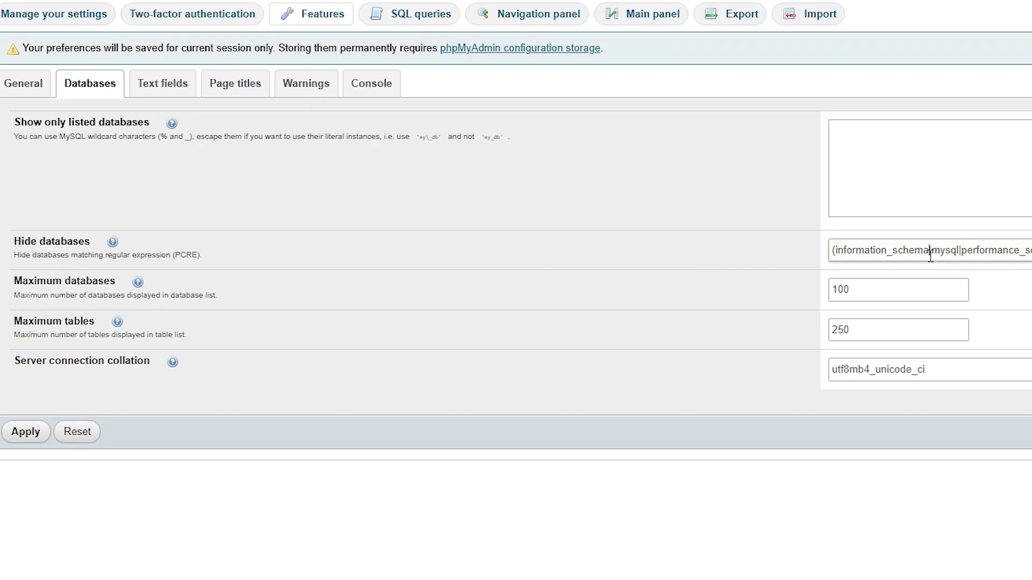
Delete the entire Hide databases pattern, leaving the field blank.
triple_click(931, 250)
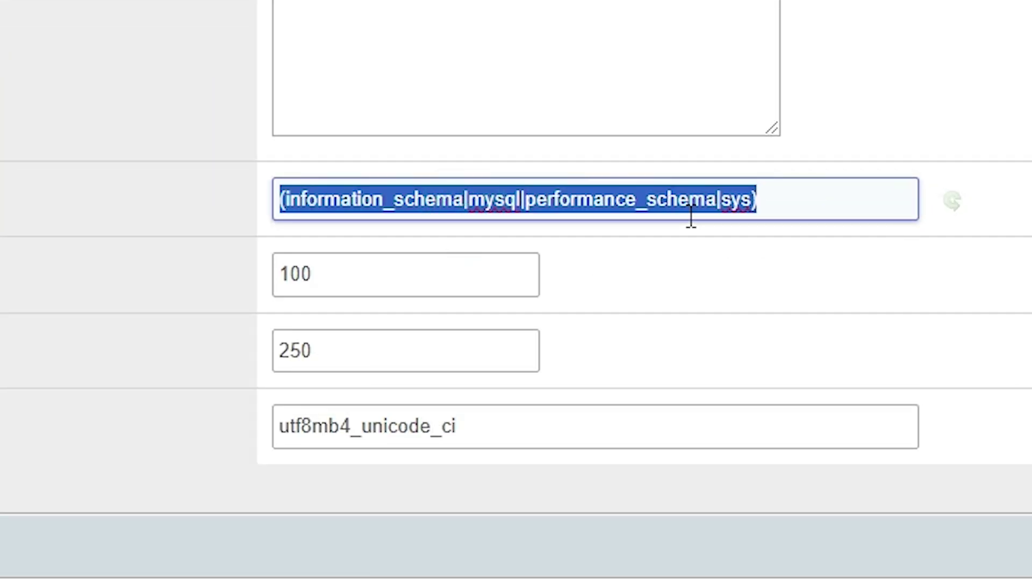
type("\\")
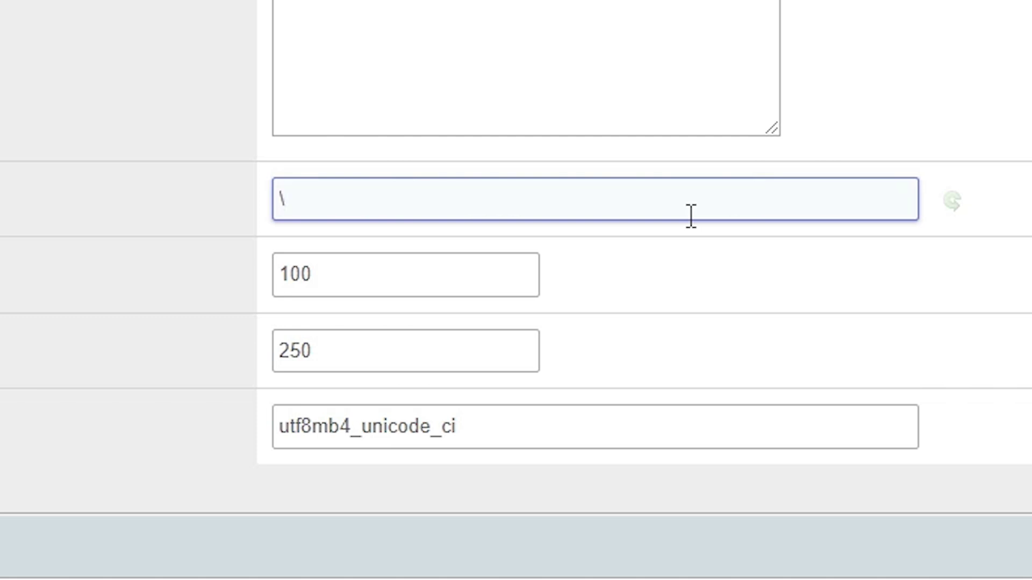
key("BackSpace")
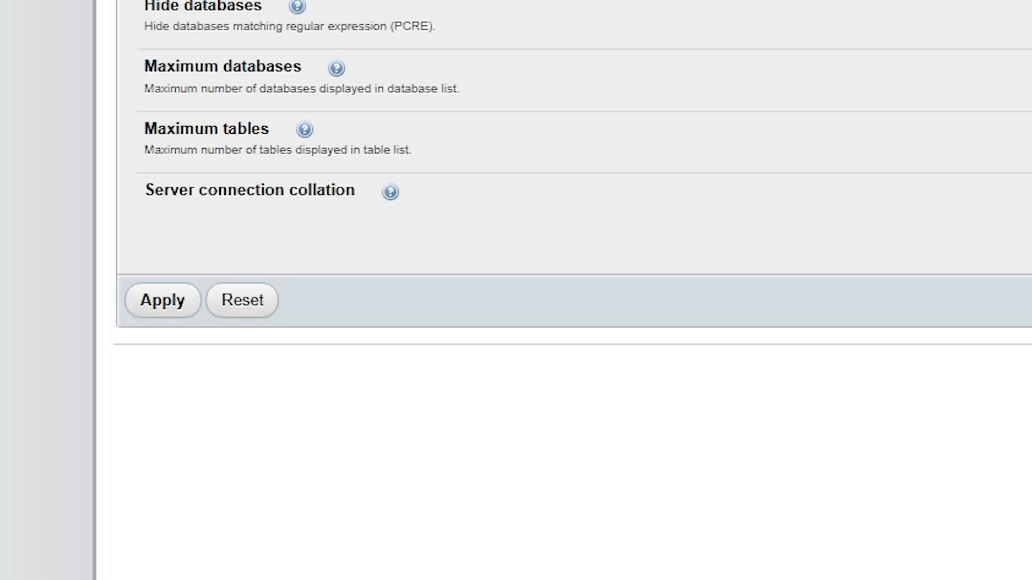
Apply the settings so information_schema, mysql, performance_schema and sys appear in the sidebar.
left_click(158, 300)
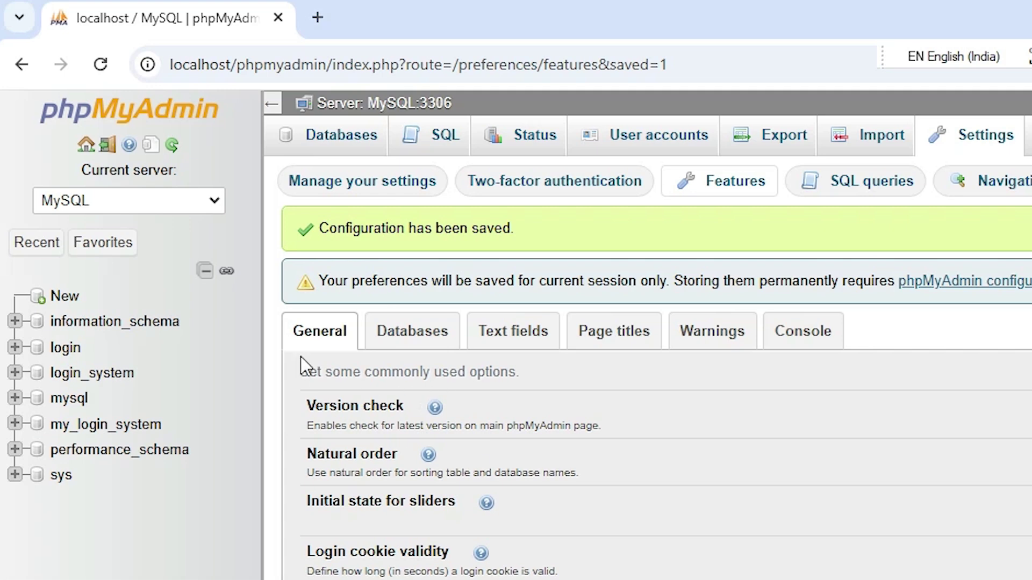